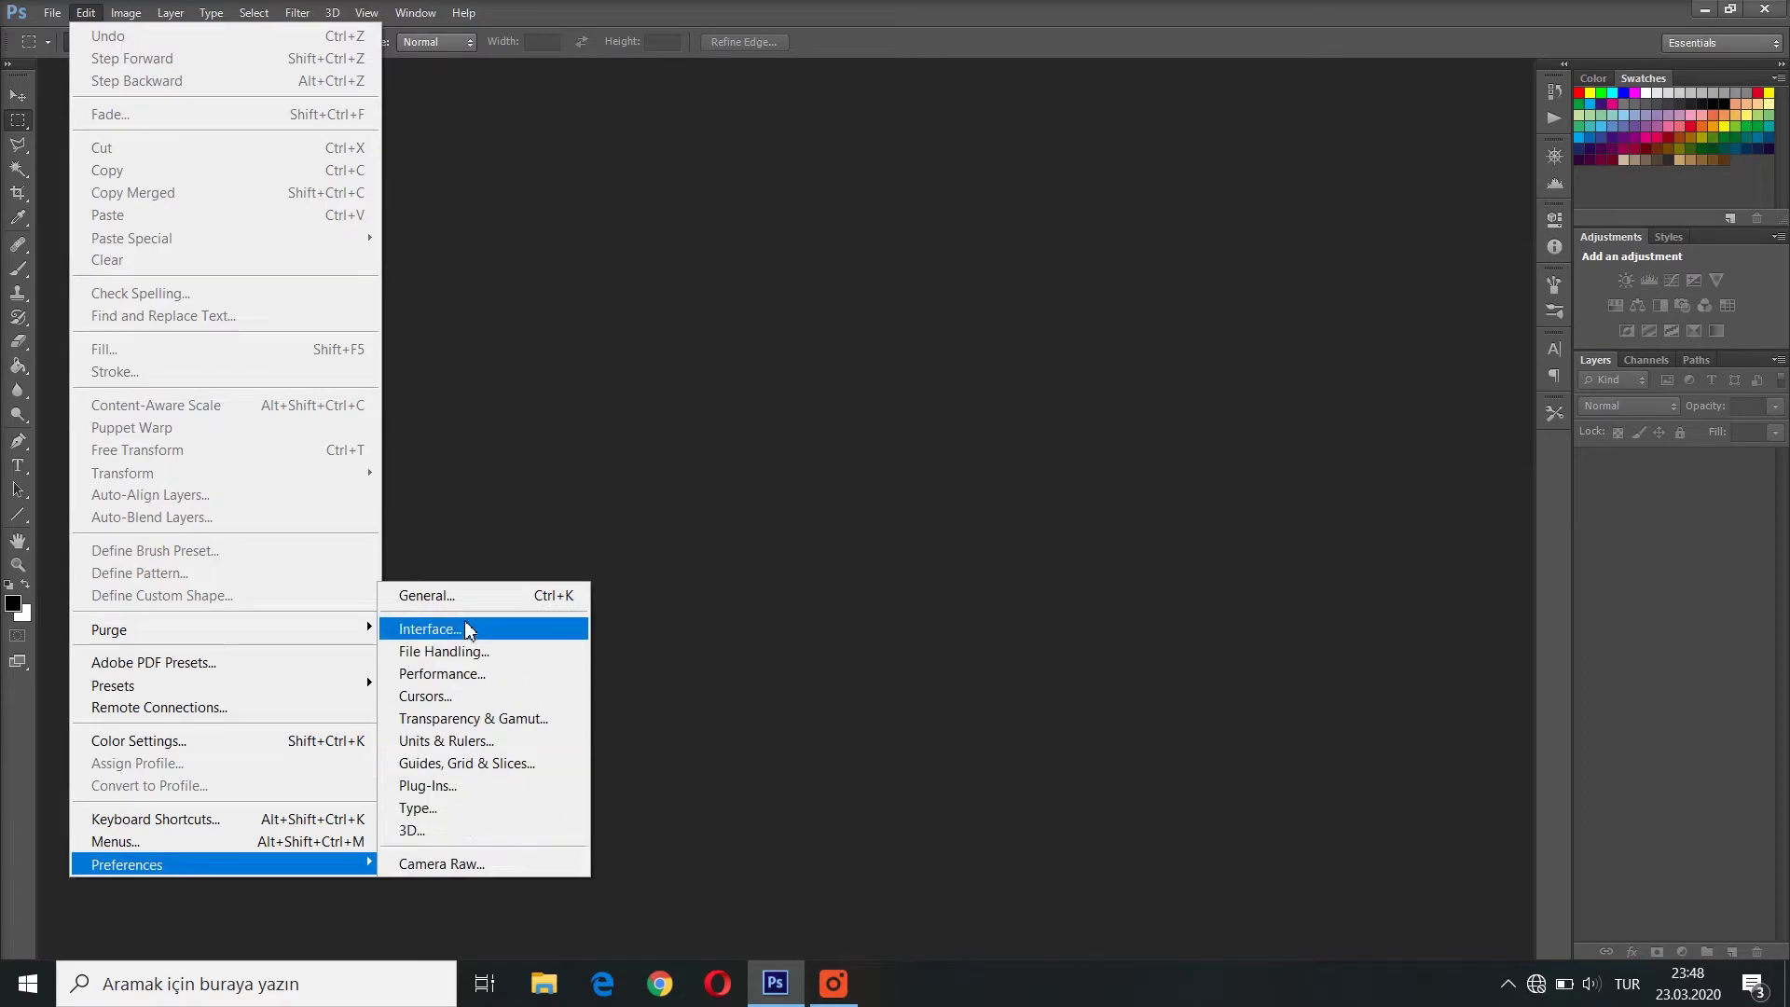
- Check D:\ under Scratch Disks in Performance preferences and confirm with OK
left_click(466, 598)
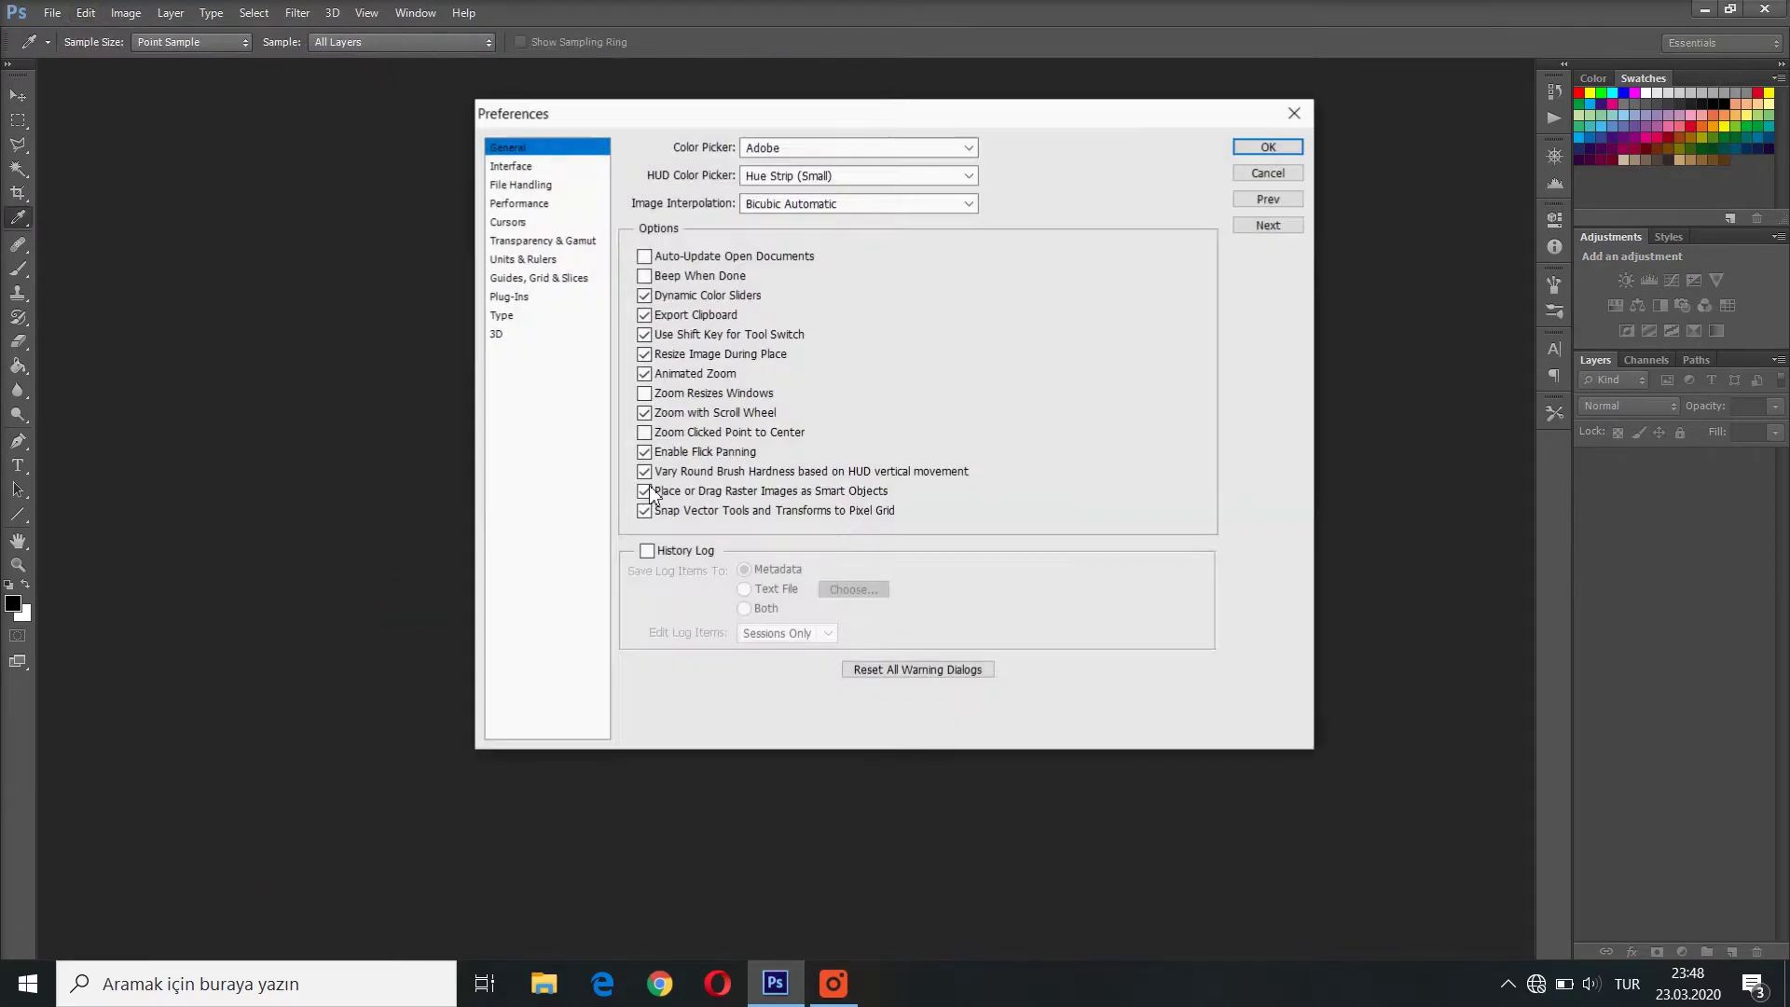
left_click(518, 203)
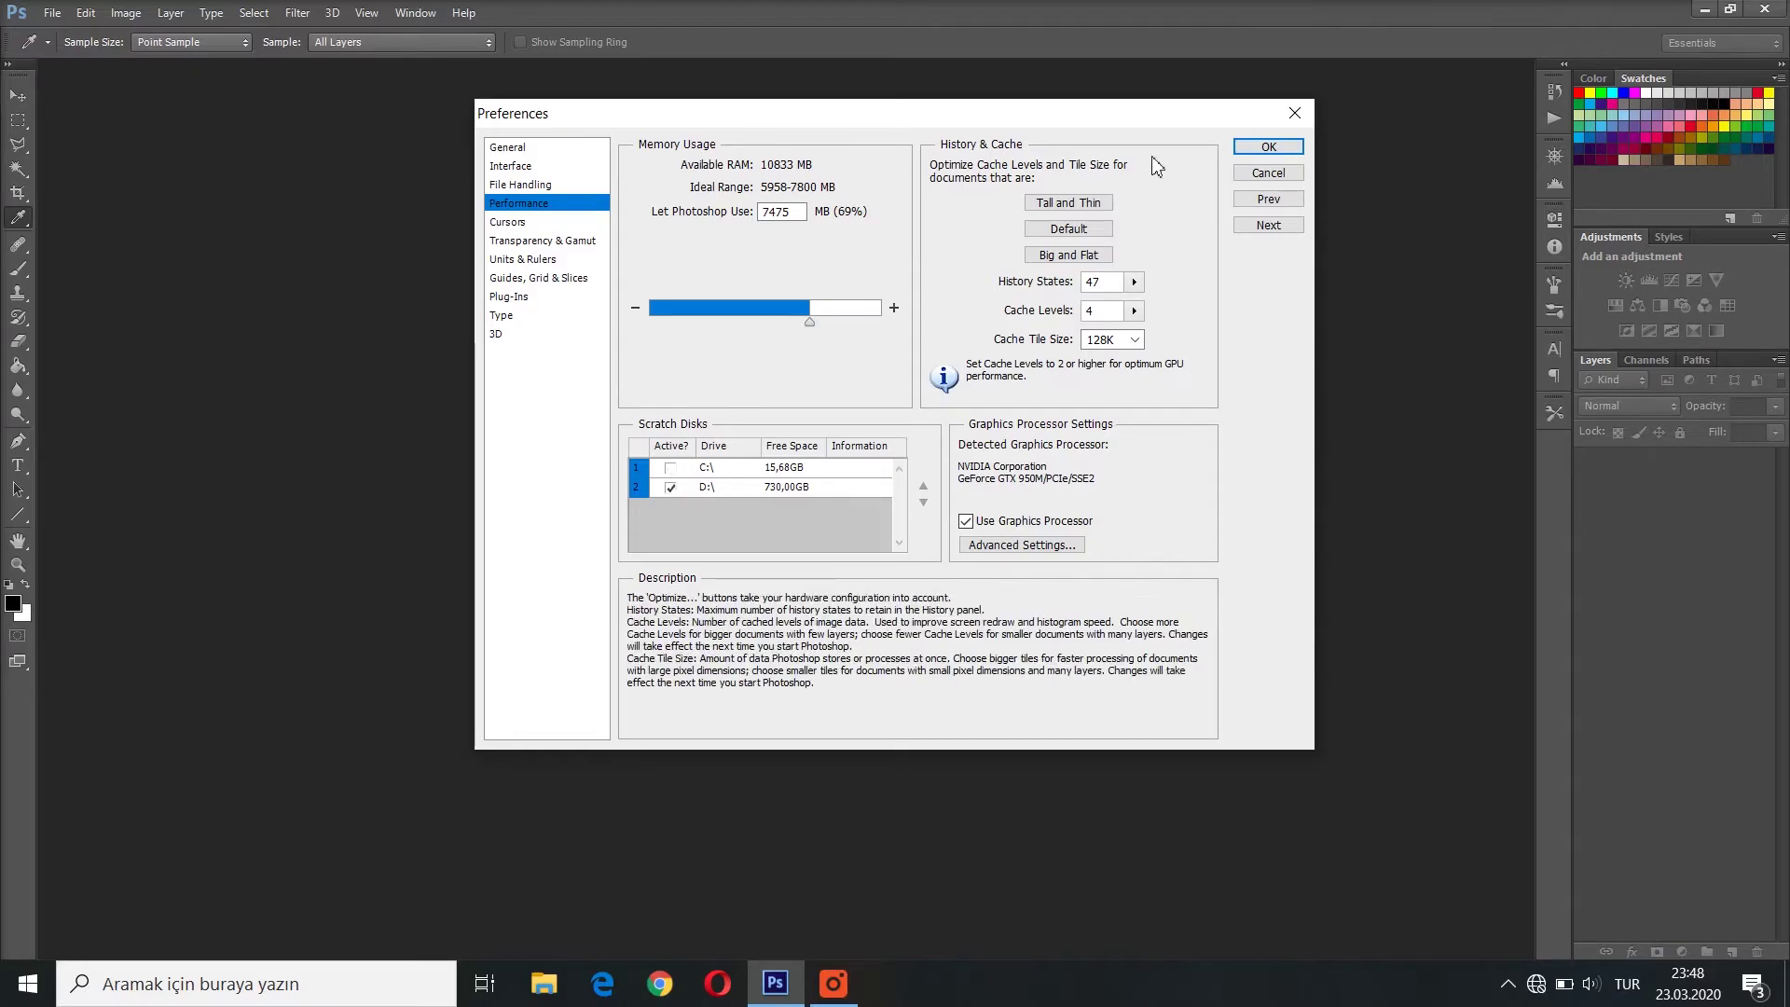
left_click(1269, 148)
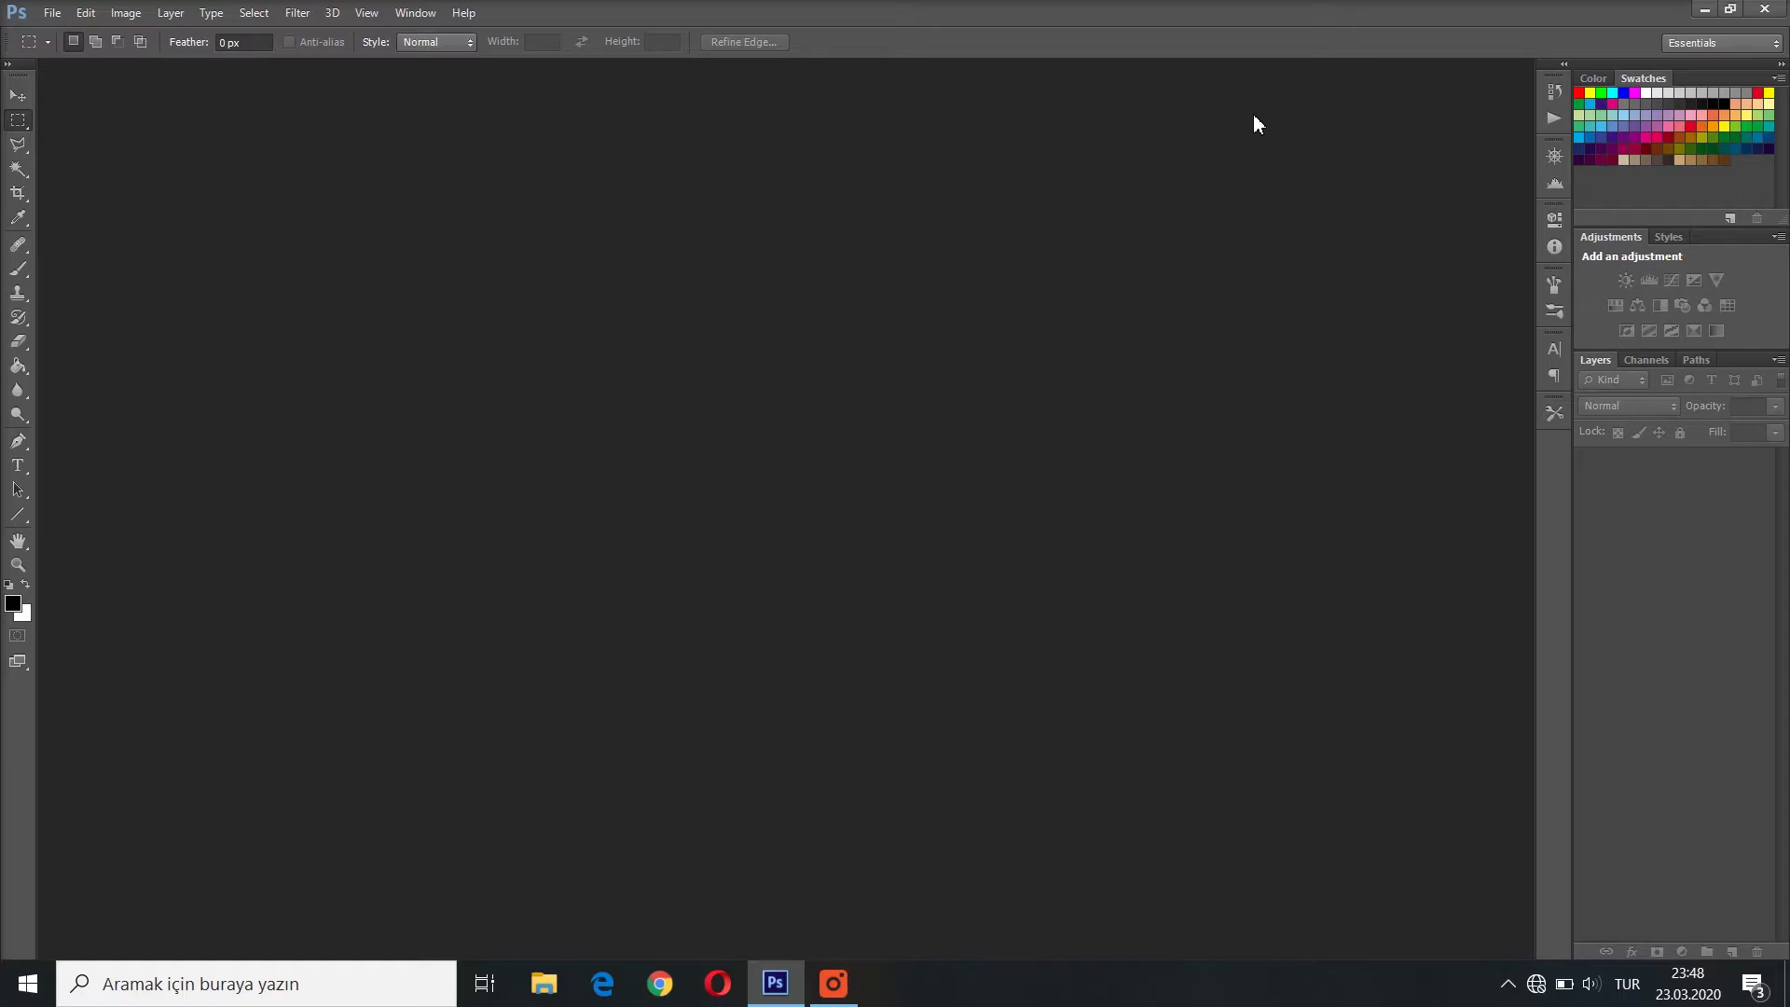
- Quit Photoshop, relaunch it from the desktop icon, and hold Ctrl+Alt for scratch disk options
left_click(1764, 8)
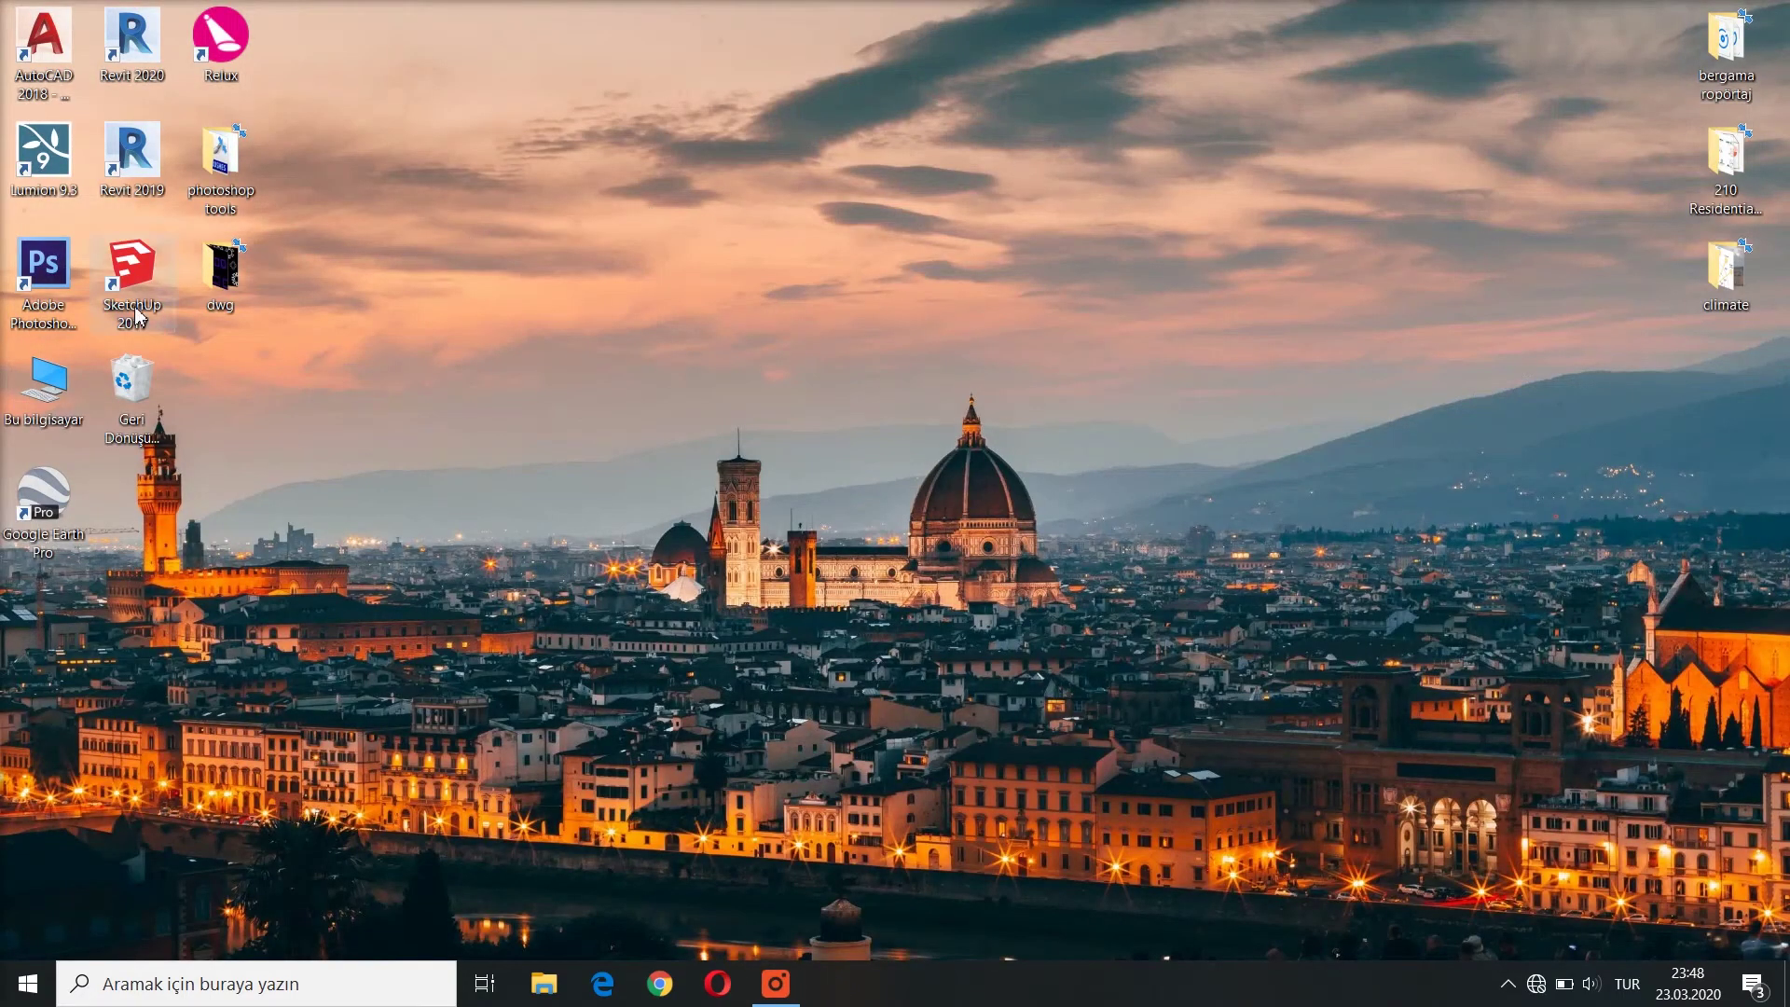
double_click(64, 318)
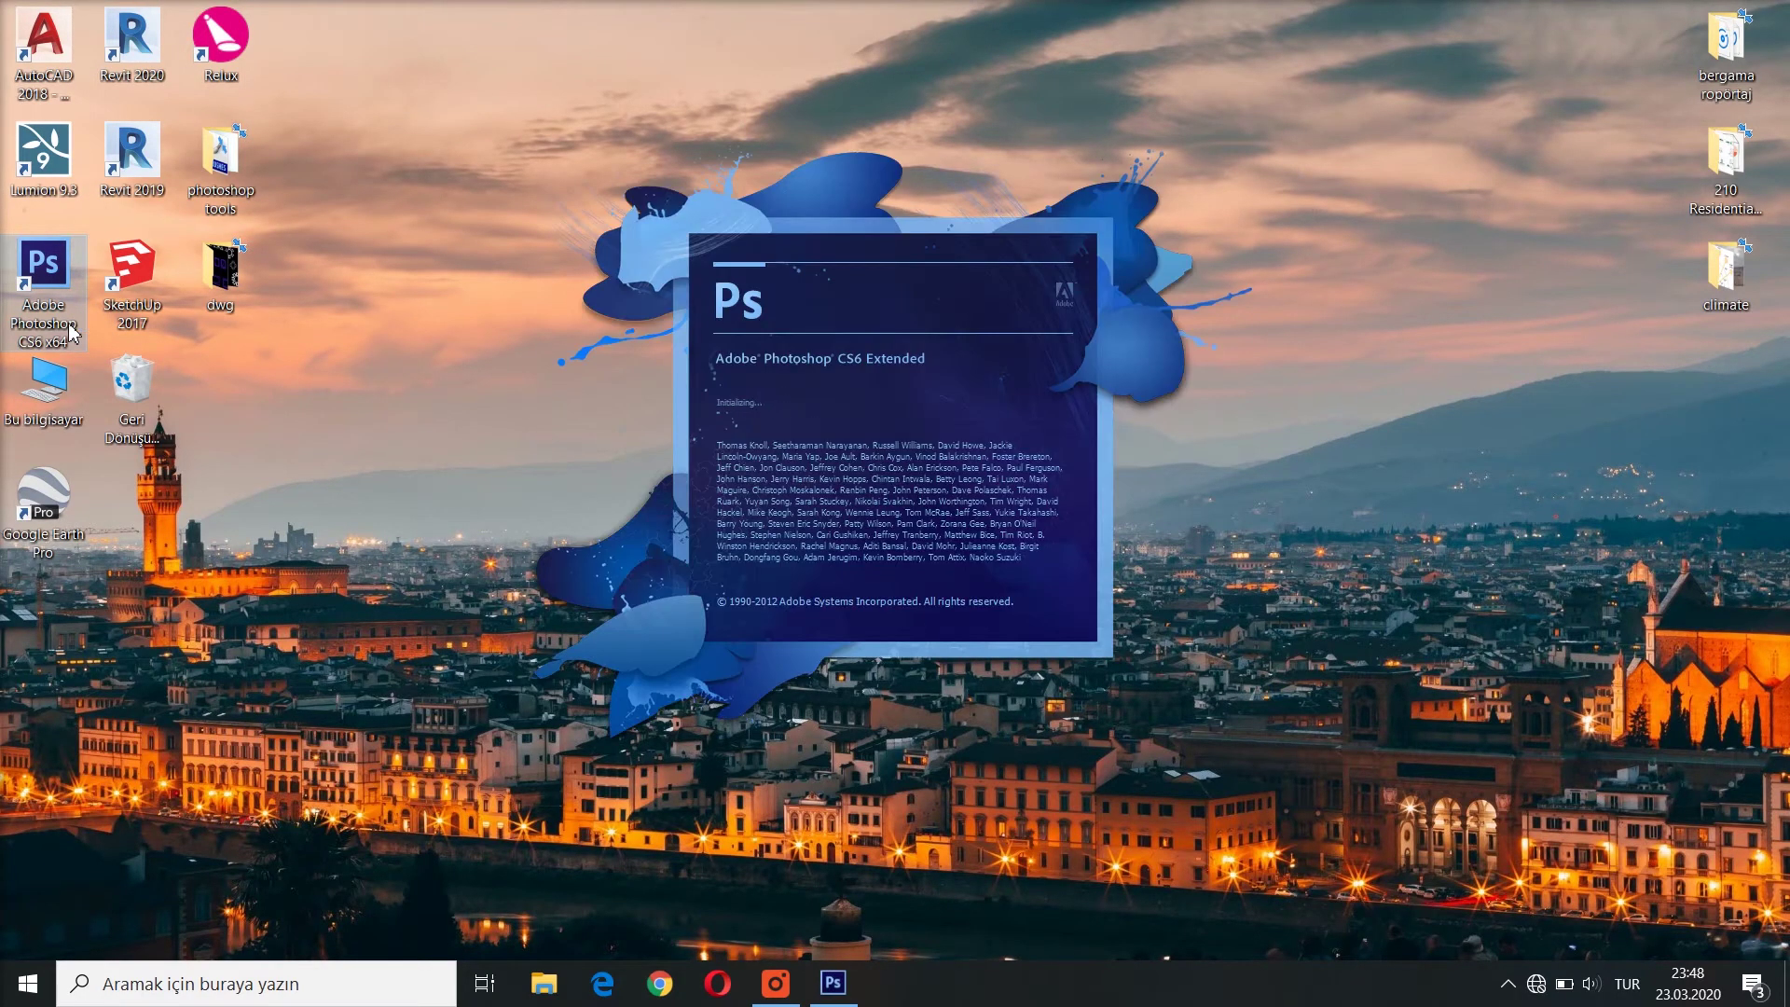
key("ctrl+alt")
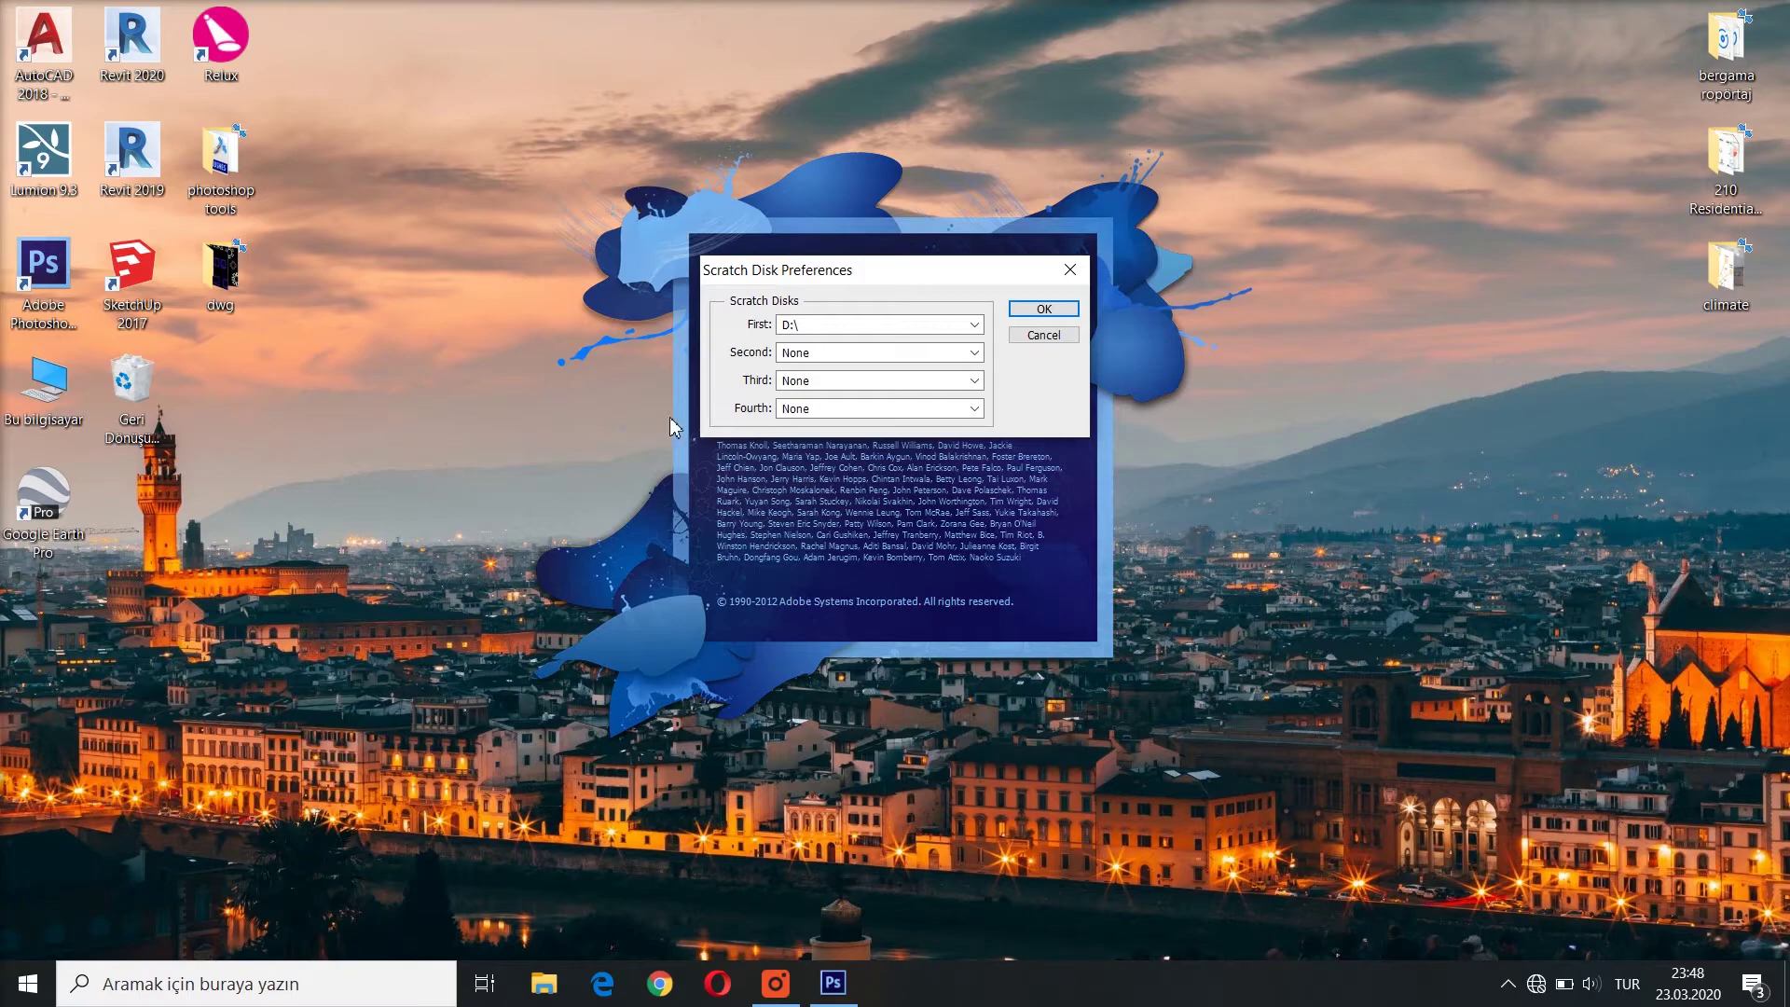
- Choose D:\ as the First scratch disk and confirm to continue startup
left_click(972, 327)
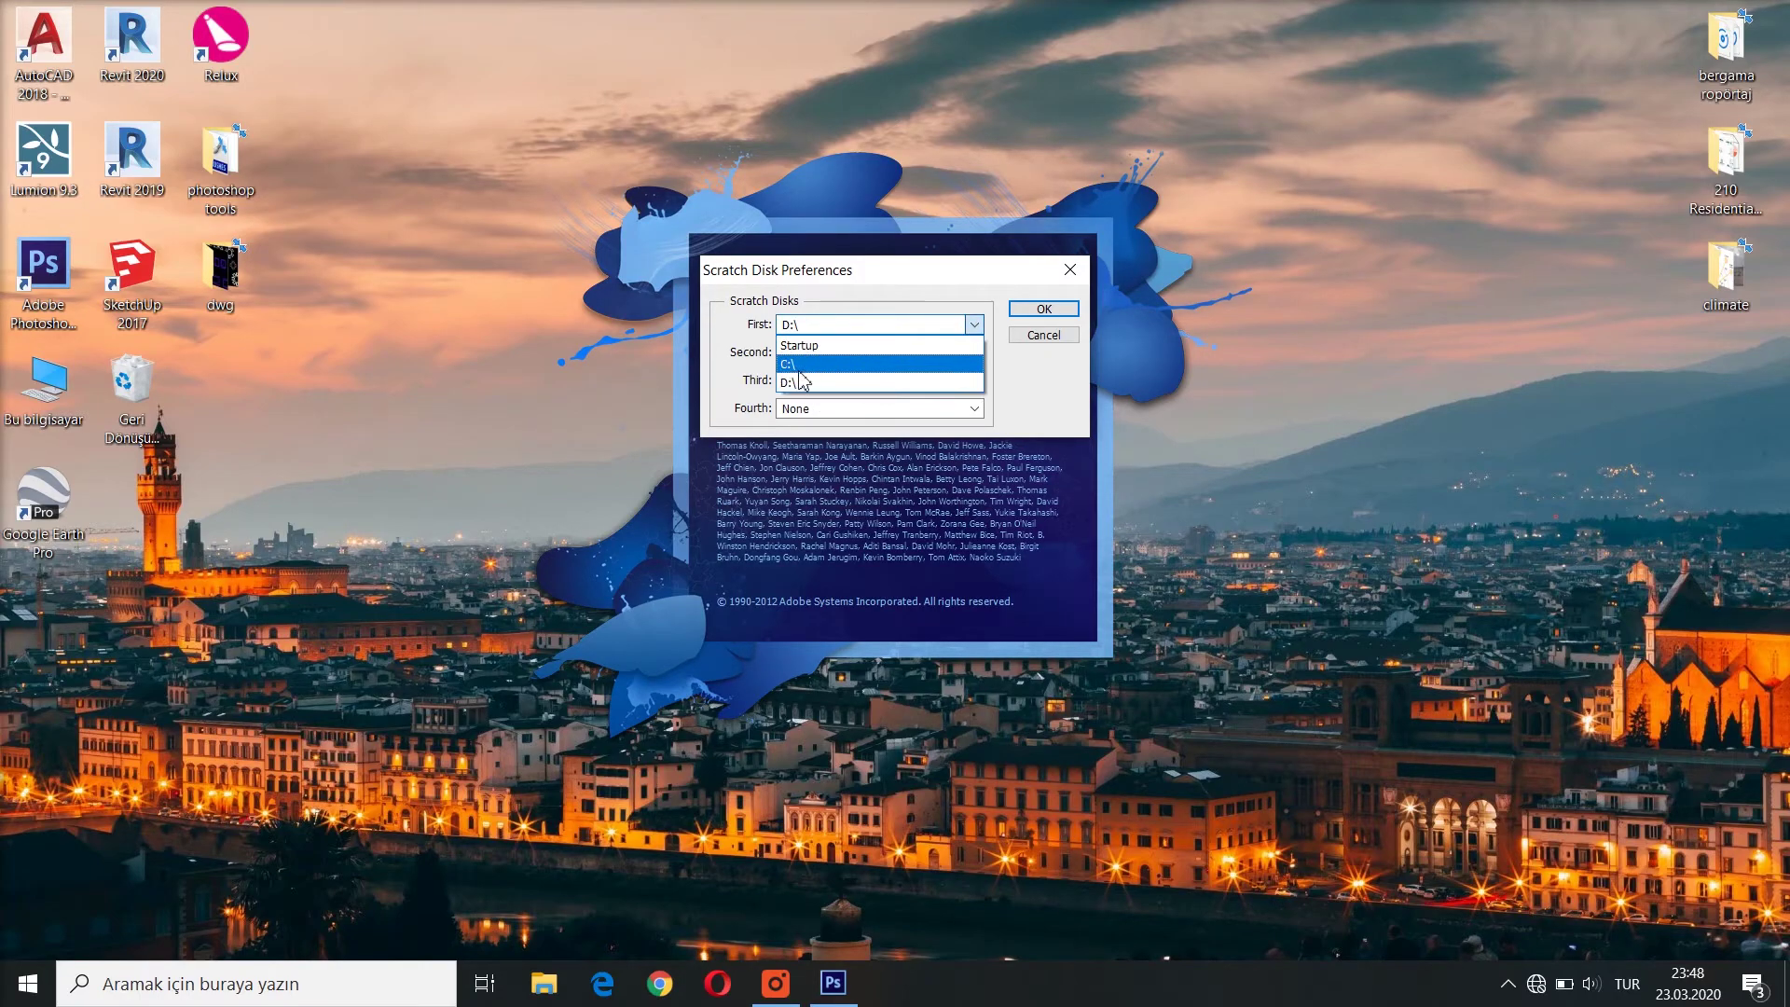
left_click(797, 383)
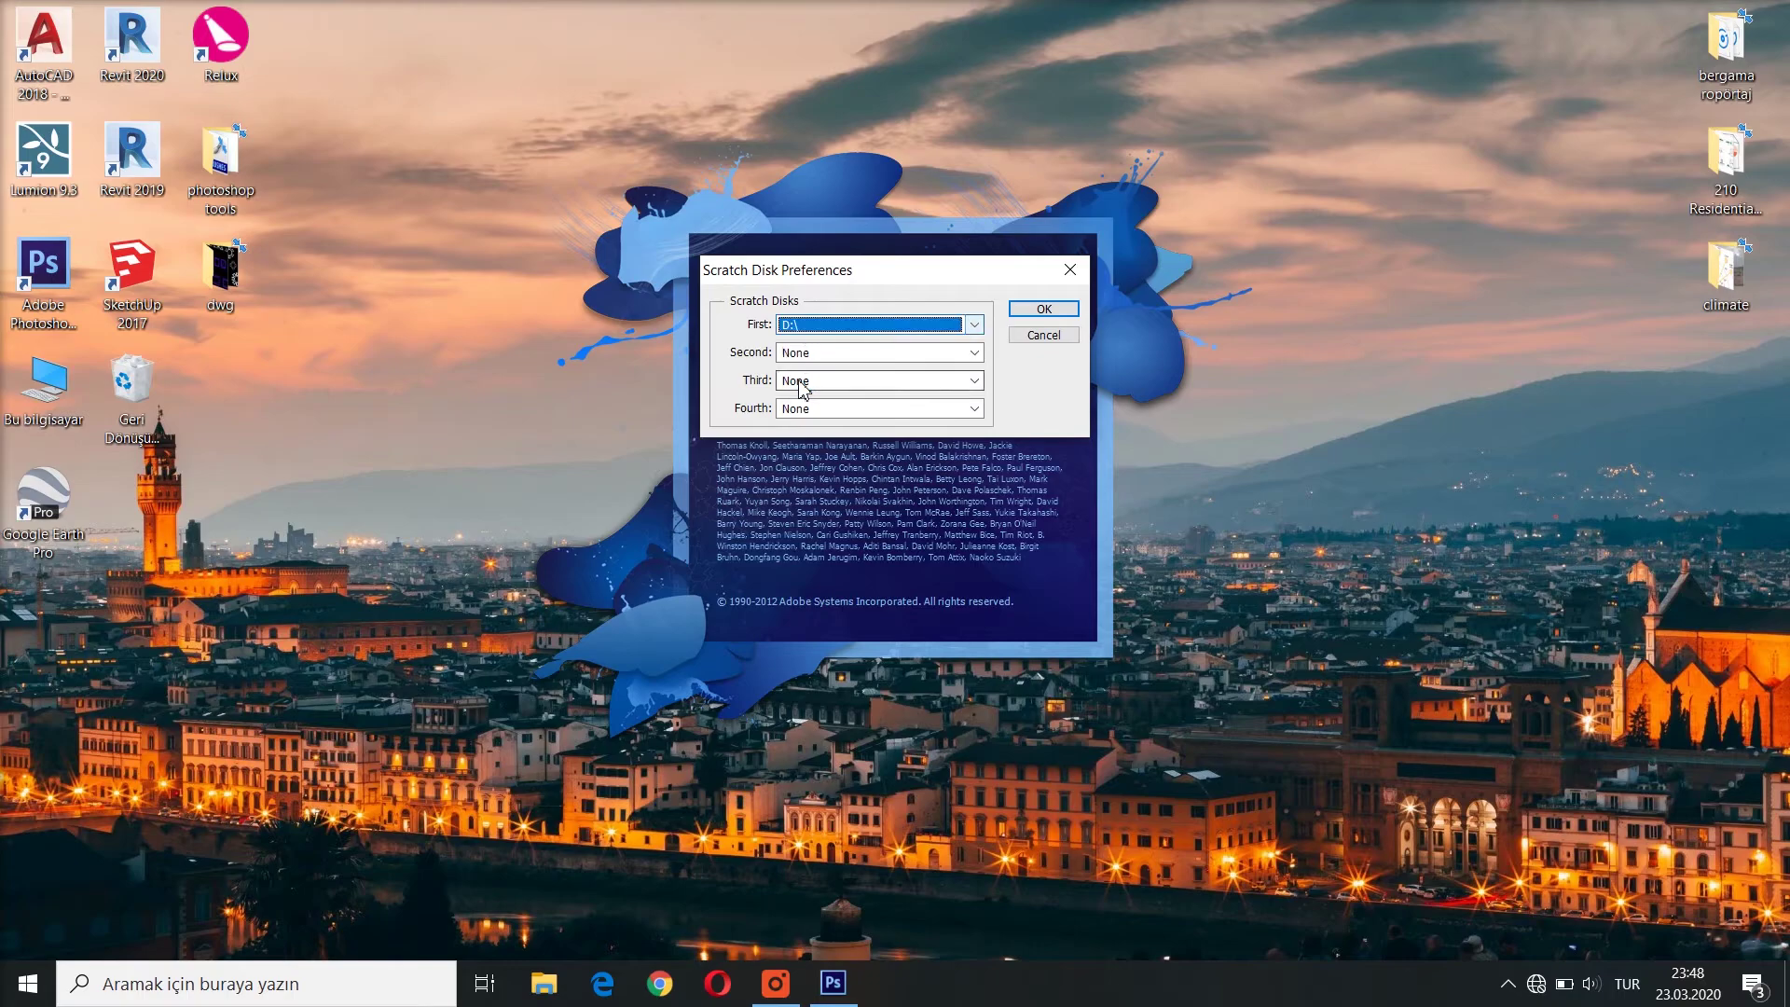
left_click(1039, 313)
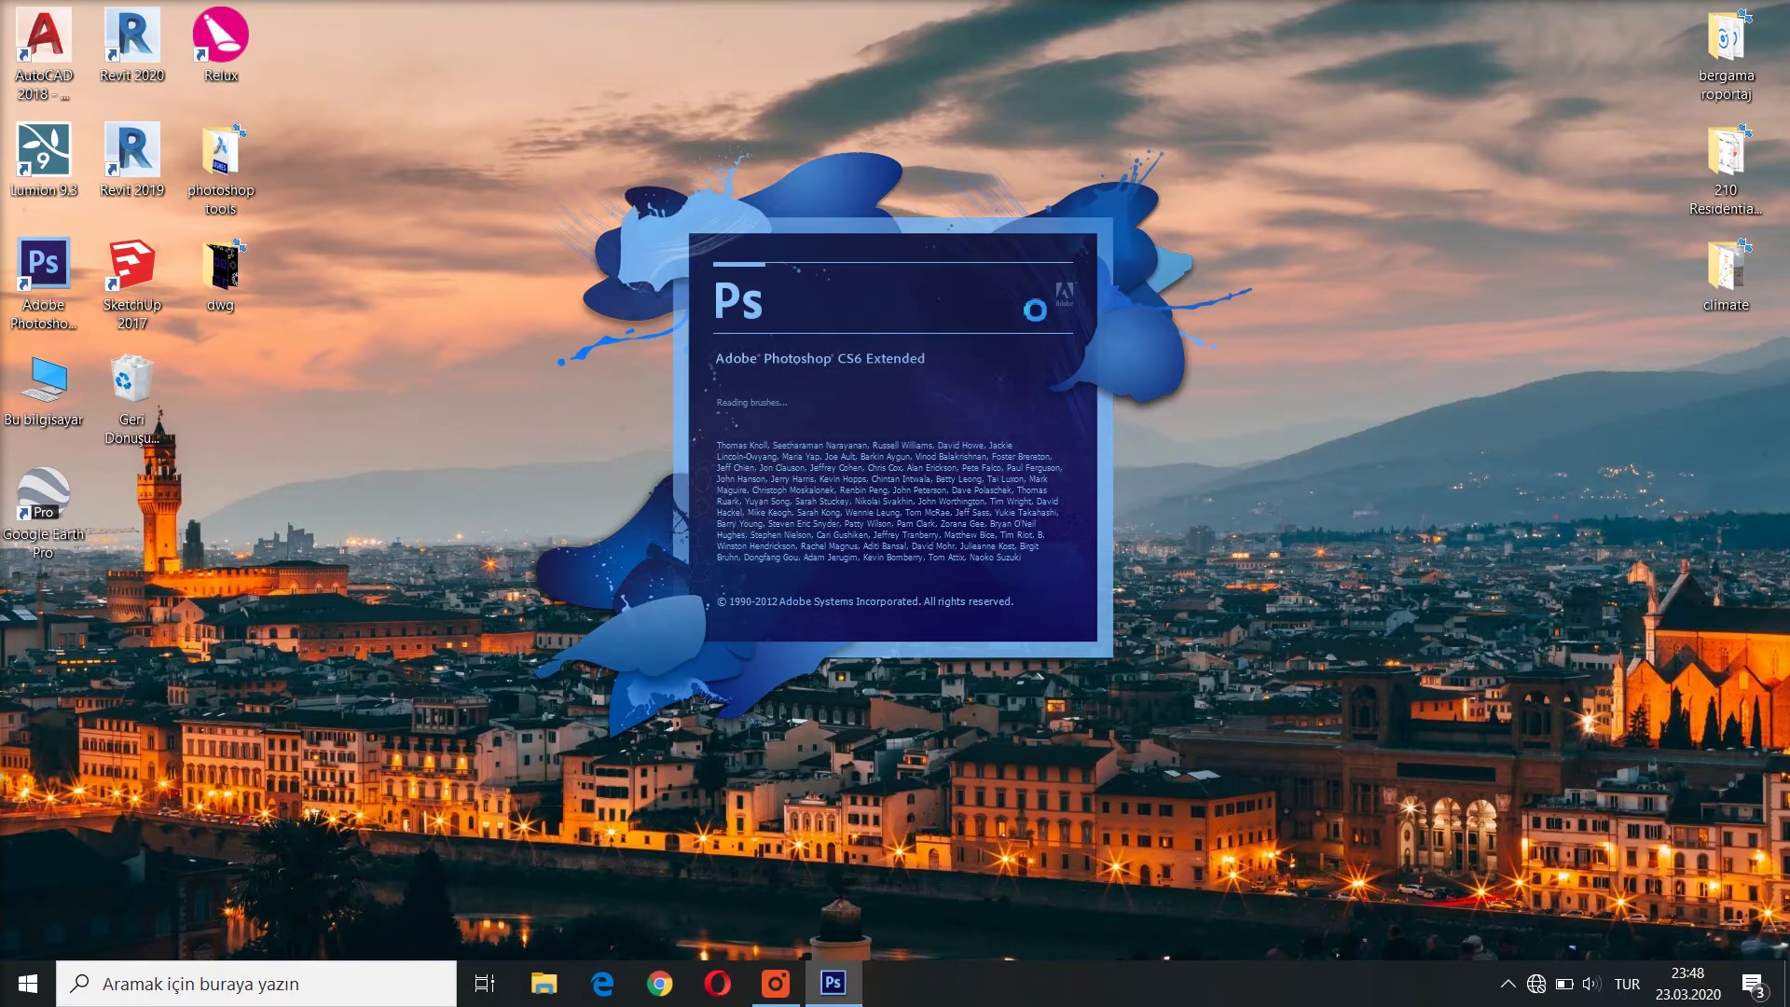